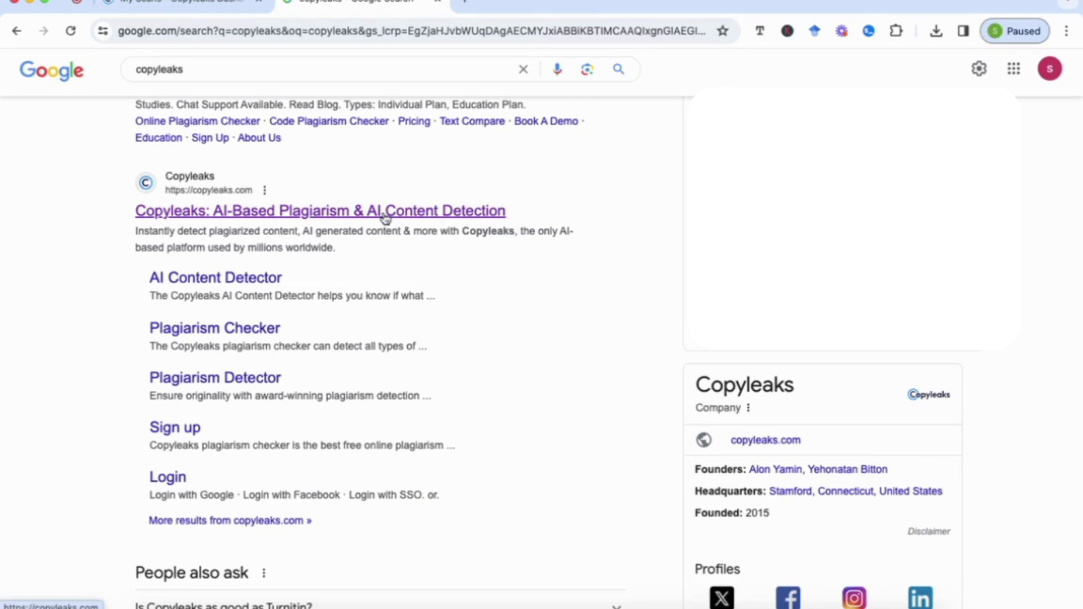
# Step: Open the Copyleaks website and log in to reach the My Scans list of previous scans
pyautogui.click(384, 217)
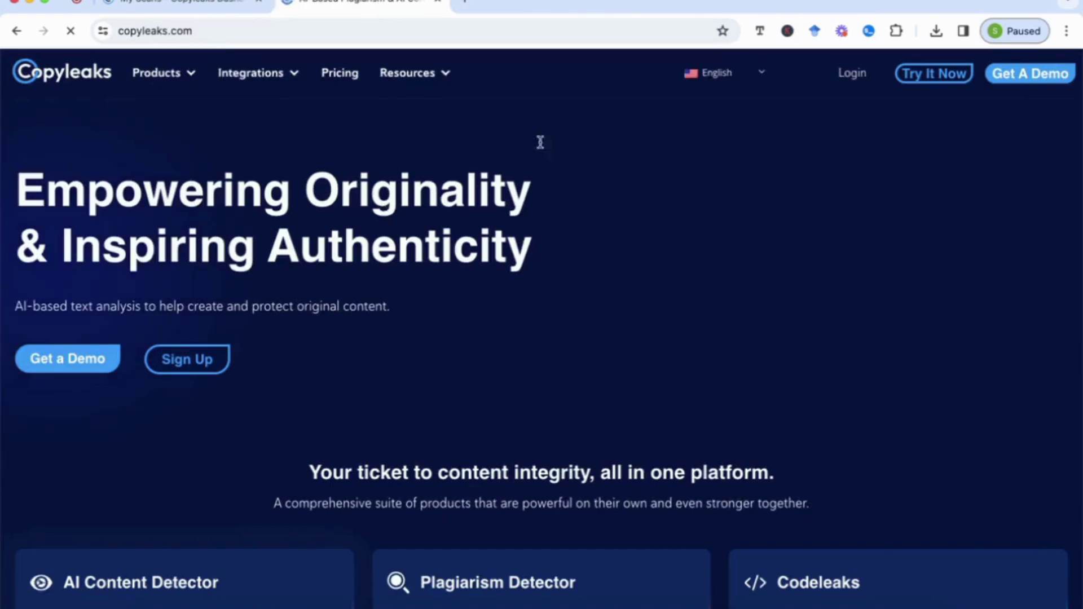
pyautogui.click(852, 89)
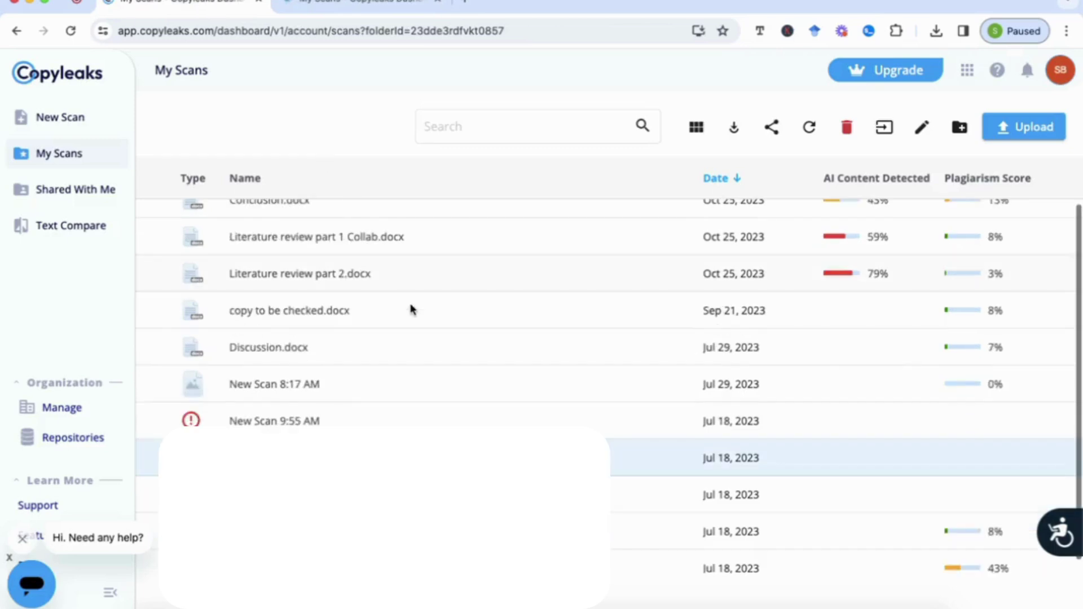
pyautogui.scroll(2, 339, 254)
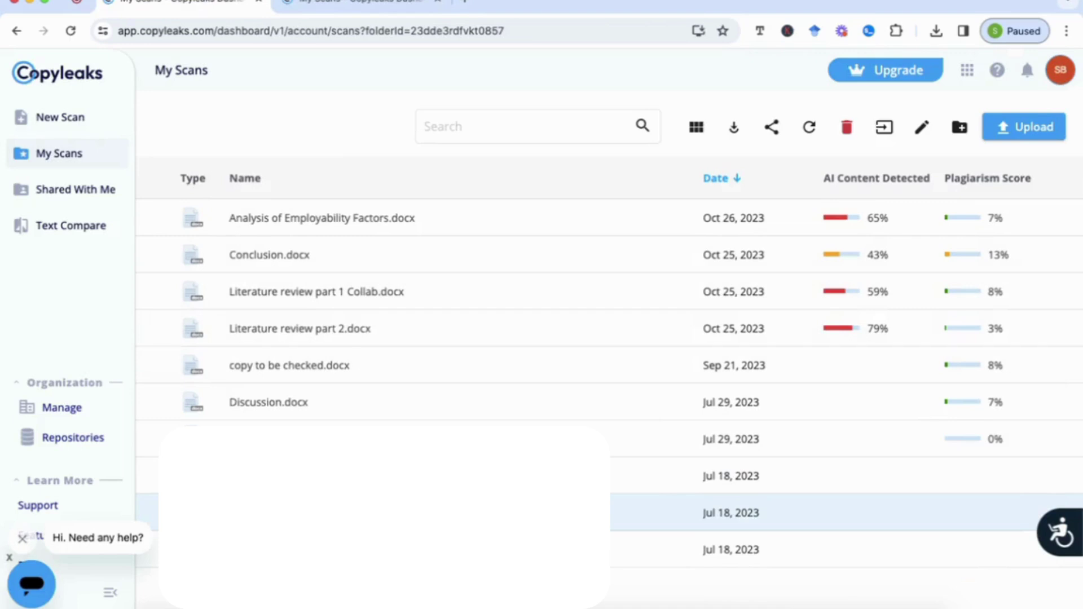
# Step: Start a new Text scan and look through its Scan Profile settings
pyautogui.click(69, 123)
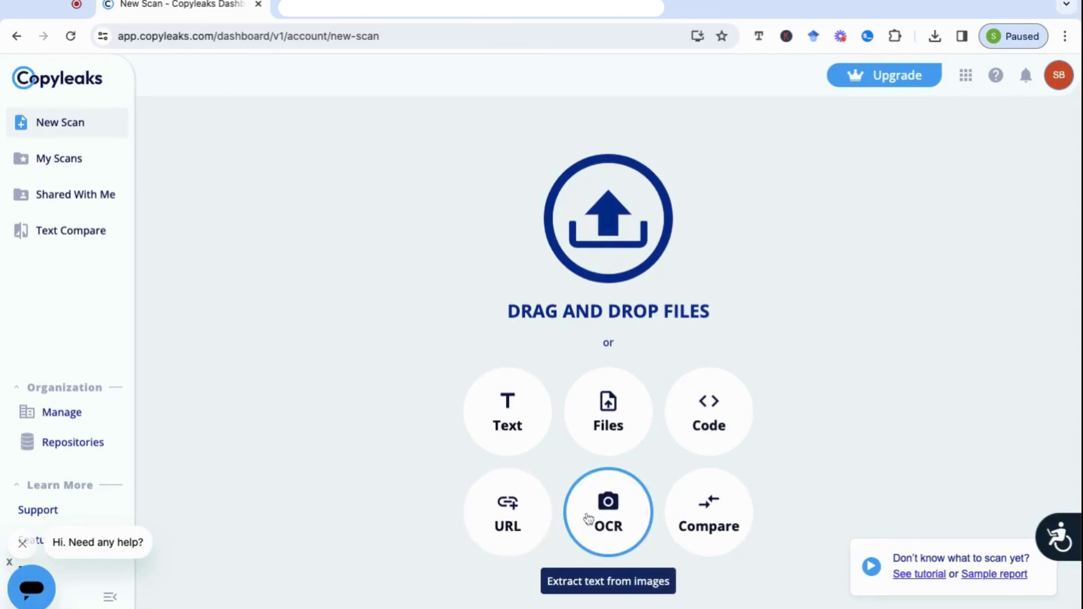
pyautogui.click(501, 429)
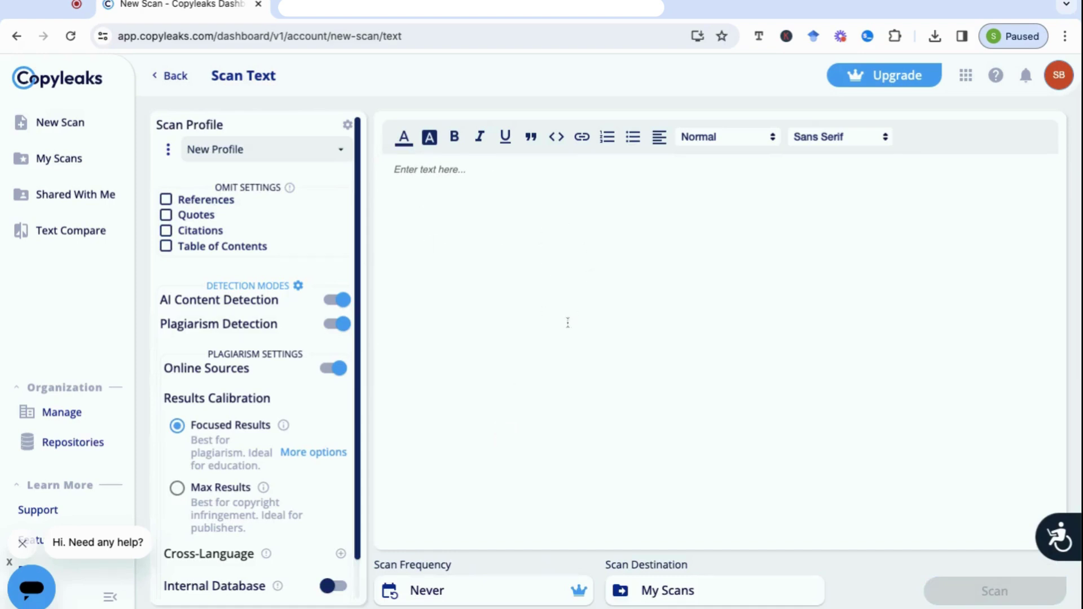
pyautogui.scroll(-1, 299, 255)
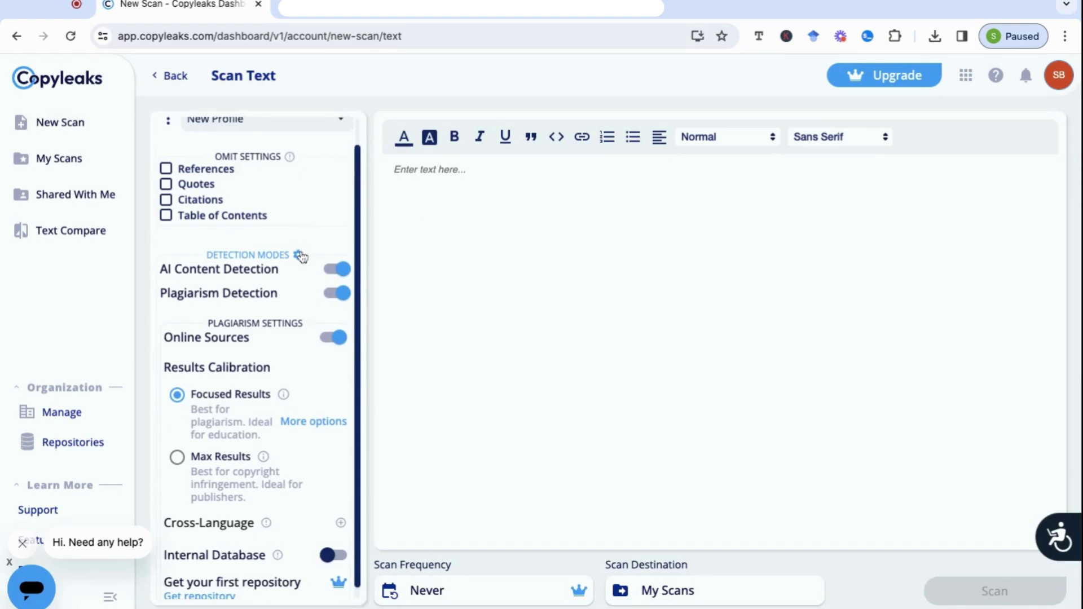
pyautogui.scroll(-1, 301, 256)
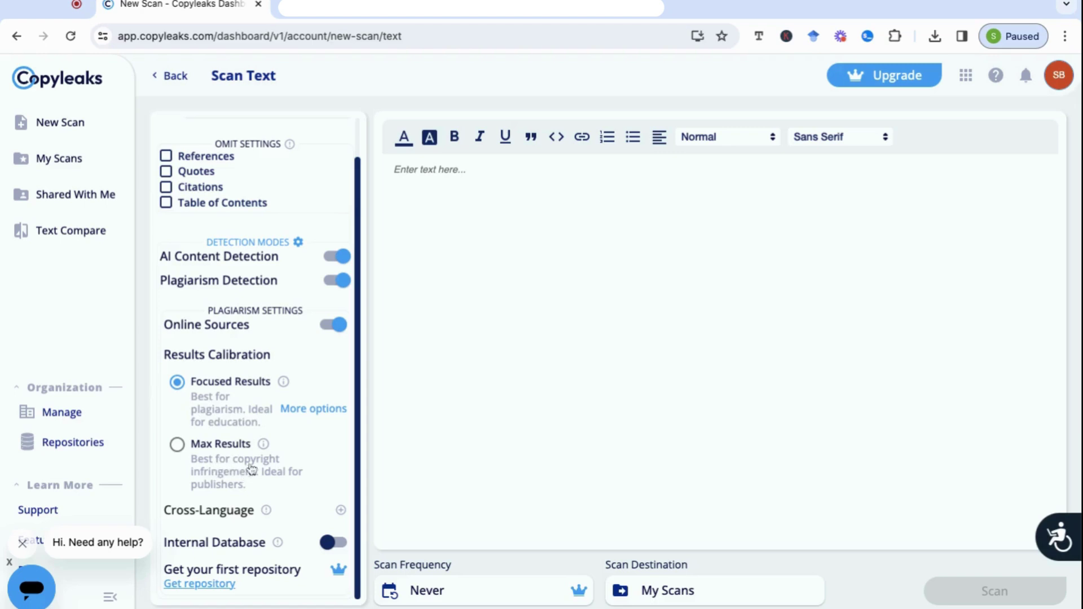
pyautogui.scroll(2, 242, 499)
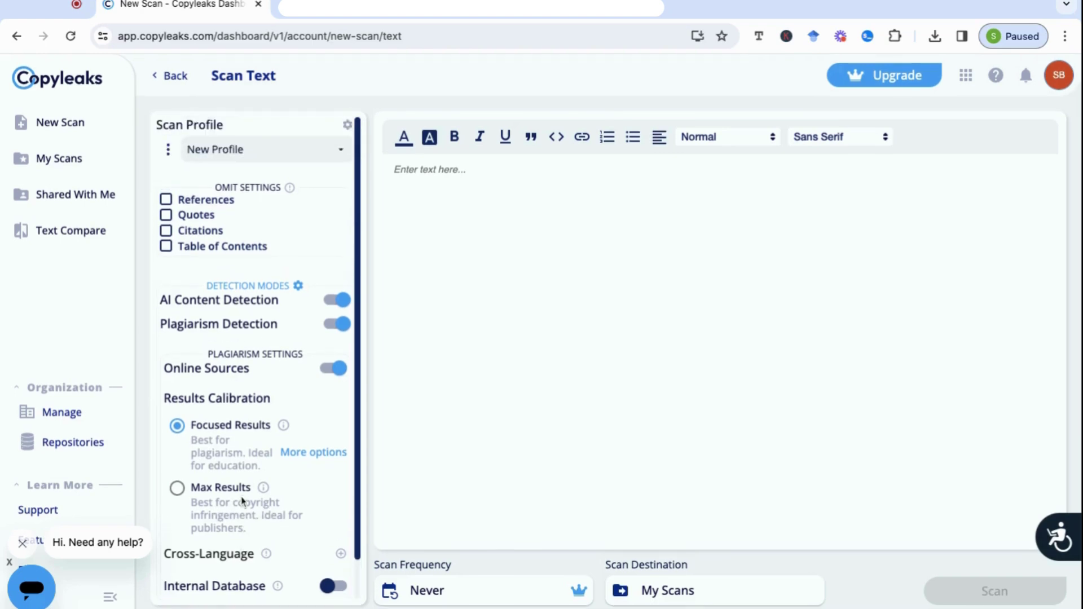
# Step: Go back to the scan types, open the Scan Files page, then bring up the sample Word document
pyautogui.click(169, 76)
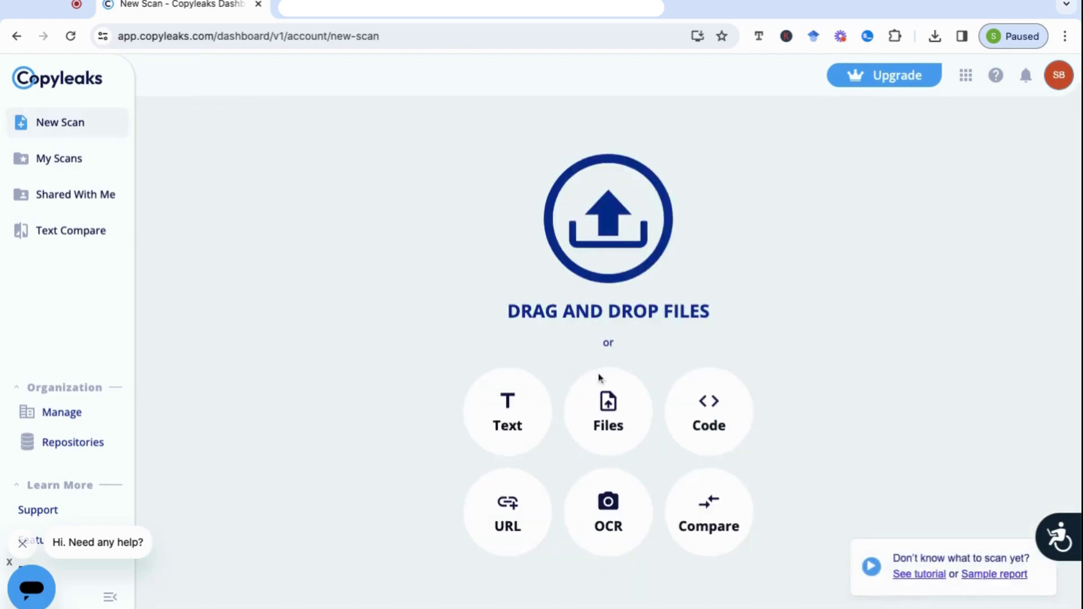
pyautogui.click(609, 420)
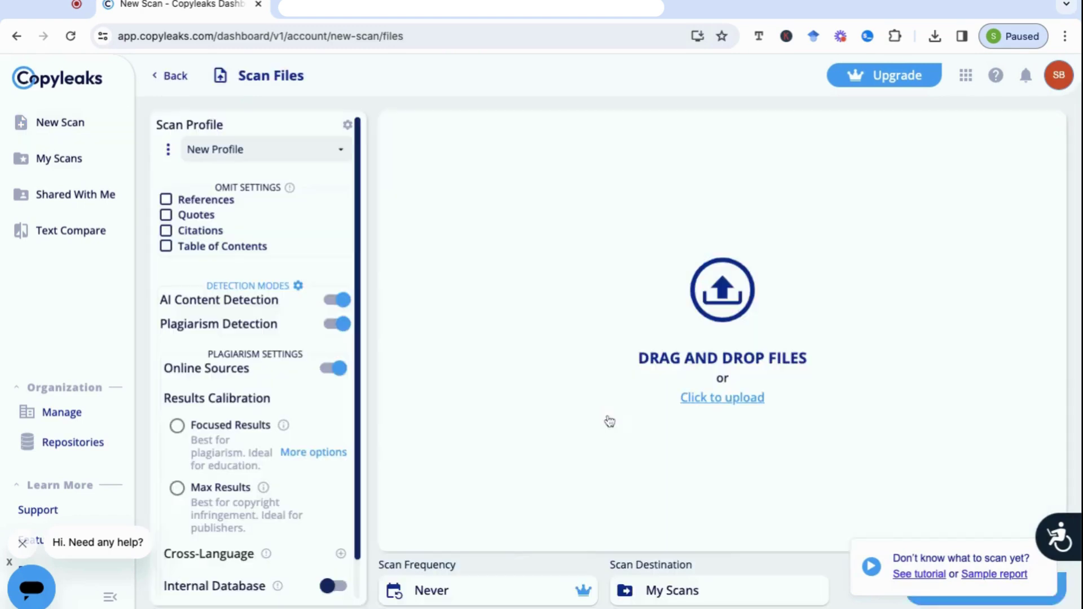
pyautogui.click(718, 296)
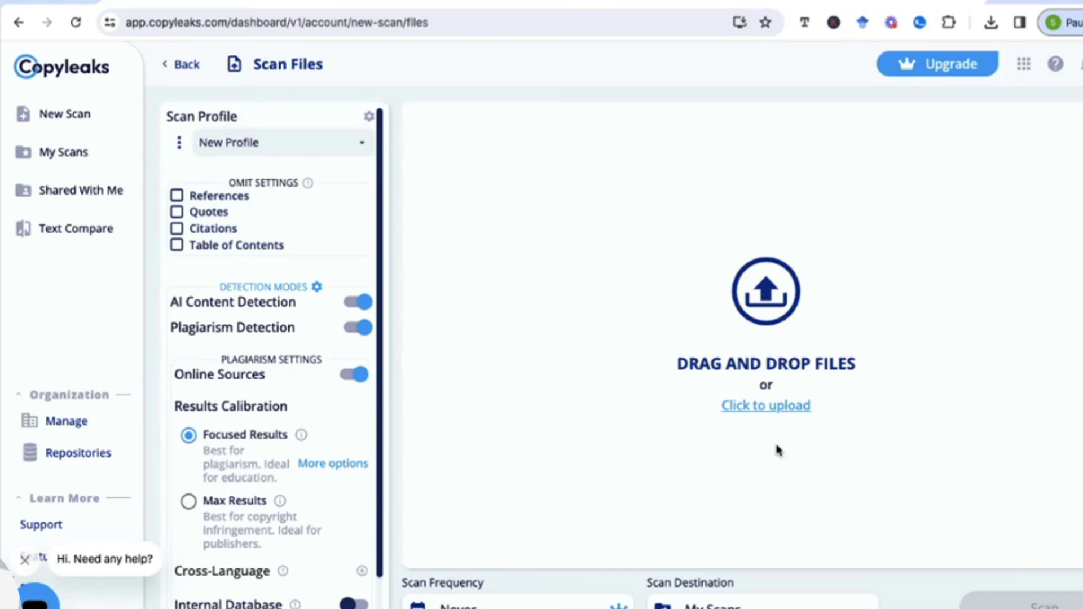
pyautogui.press('super+Tab')
# Step: Read through 'sample document test' and its minor-change, paraphrased and completely copied passages
pyautogui.scroll(10, 730, 266)
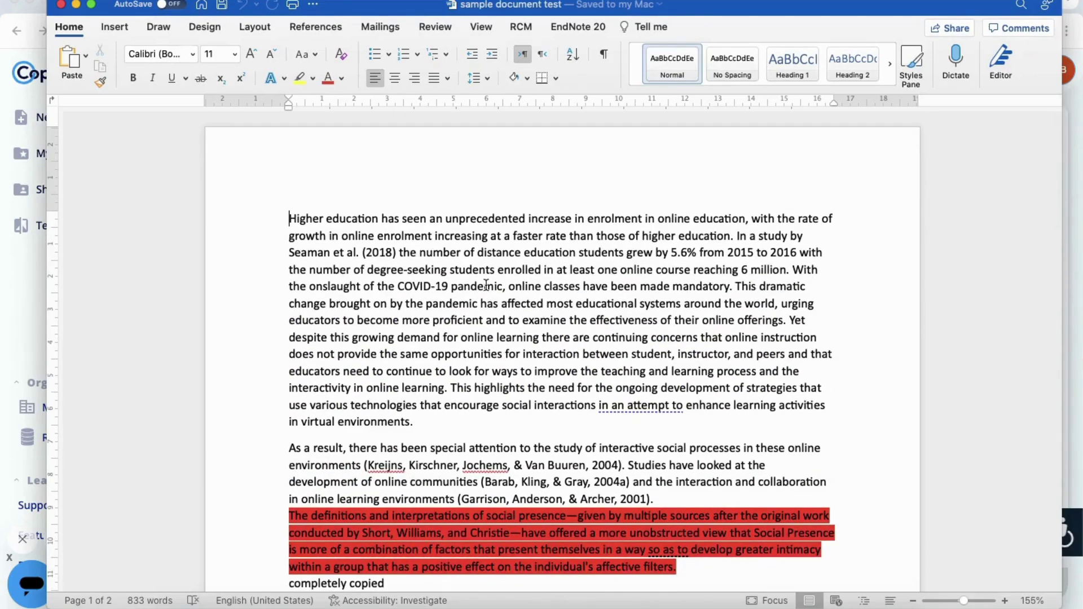
pyautogui.scroll(-5, 431, 330)
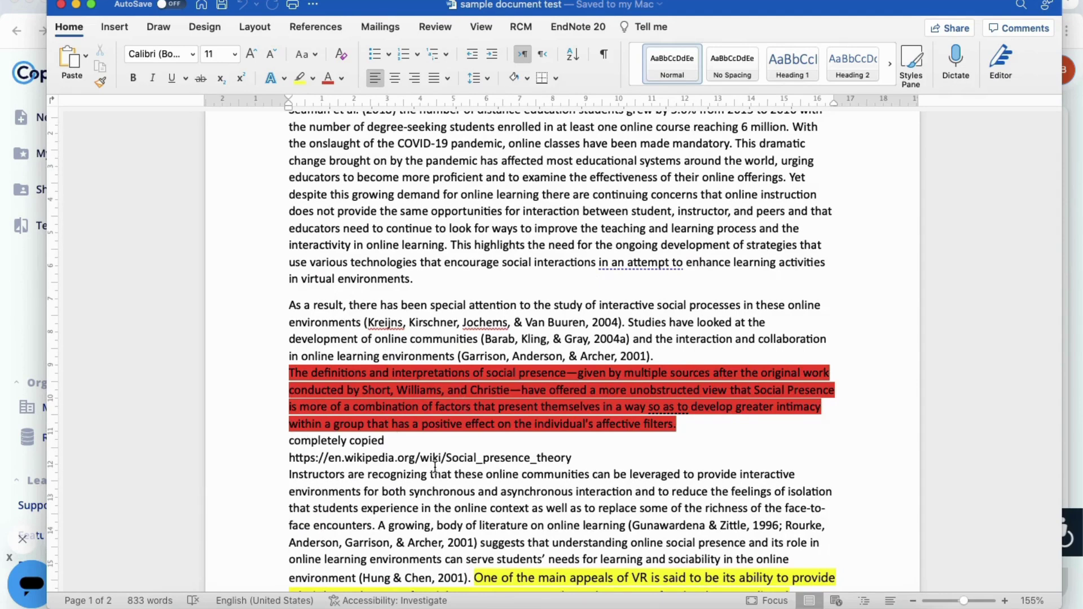
pyautogui.scroll(-2, 435, 466)
pyautogui.scroll(-3, 485, 415)
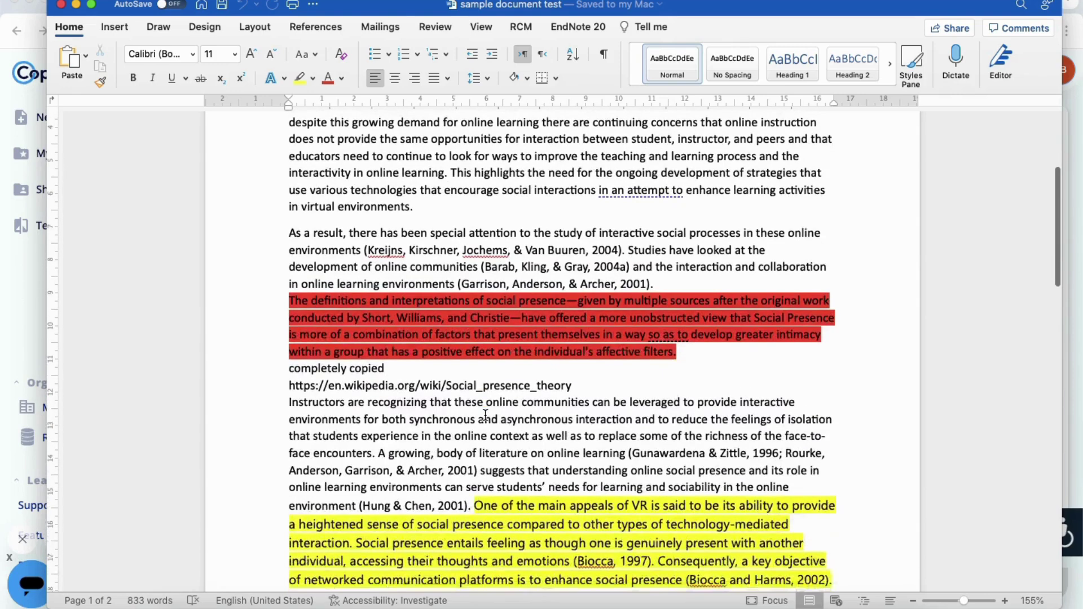
pyautogui.scroll(-3, 485, 416)
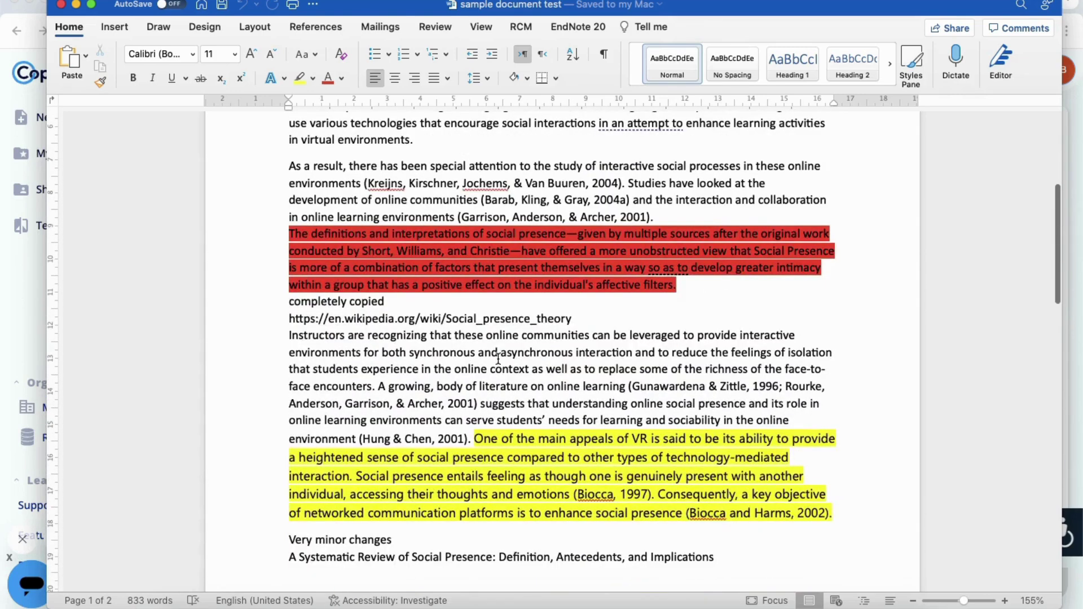
pyautogui.scroll(-12, 499, 360)
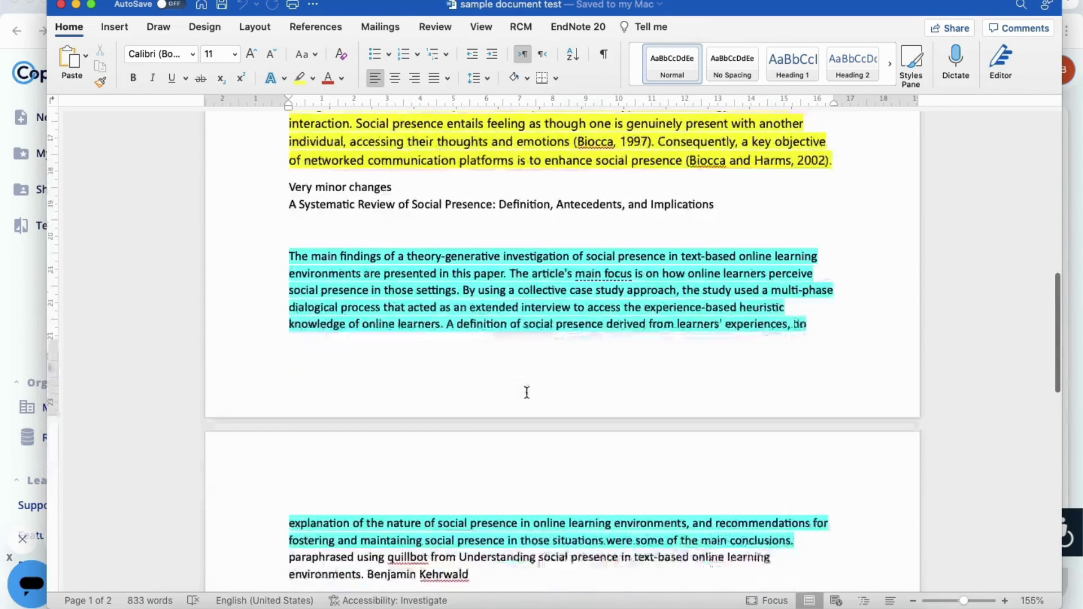
pyautogui.scroll(-2, 527, 392)
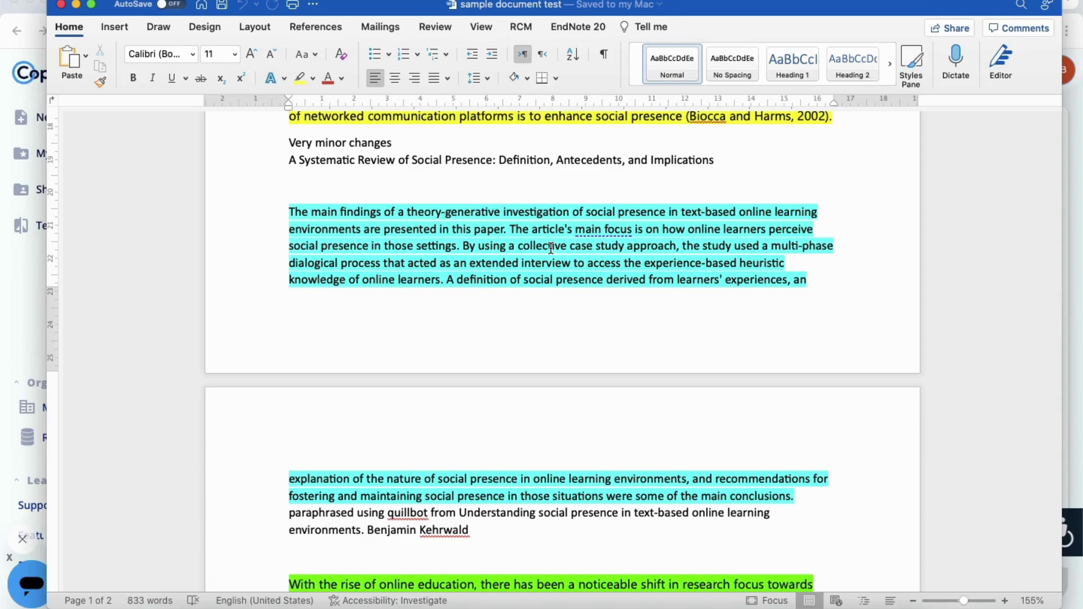
pyautogui.scroll(-12, 551, 248)
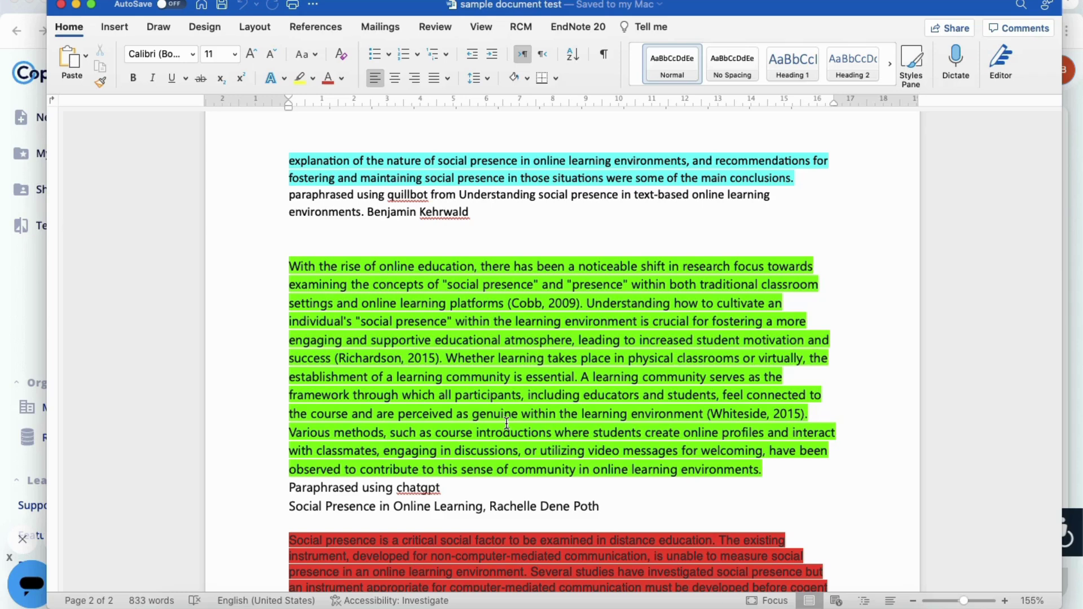
pyautogui.scroll(-8, 507, 423)
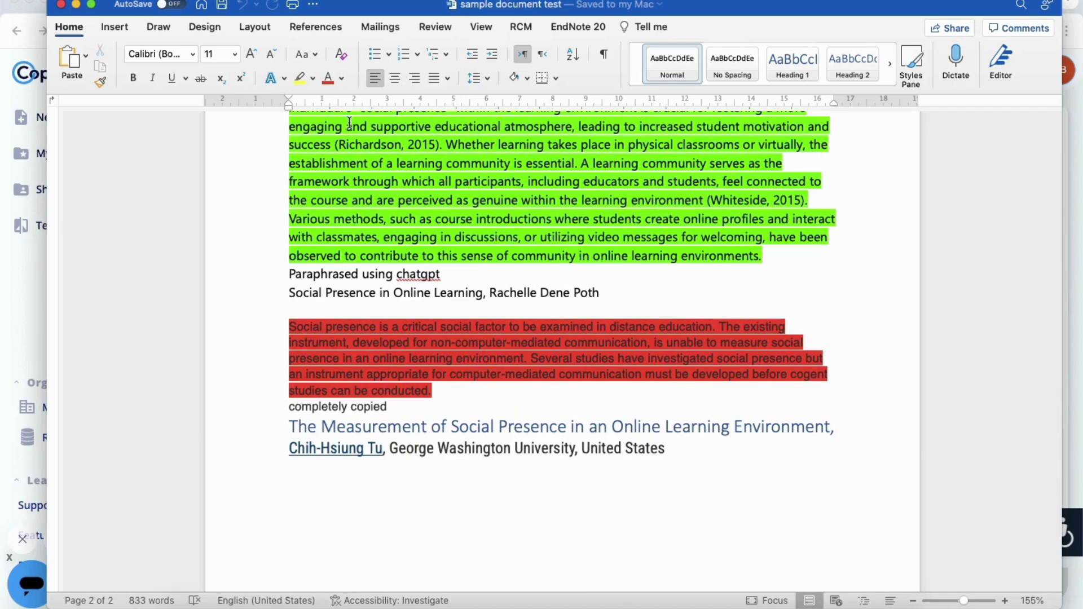
# Step: Upload sample document test v2.docx from Downloads and run the scan
pyautogui.click(28, 259)
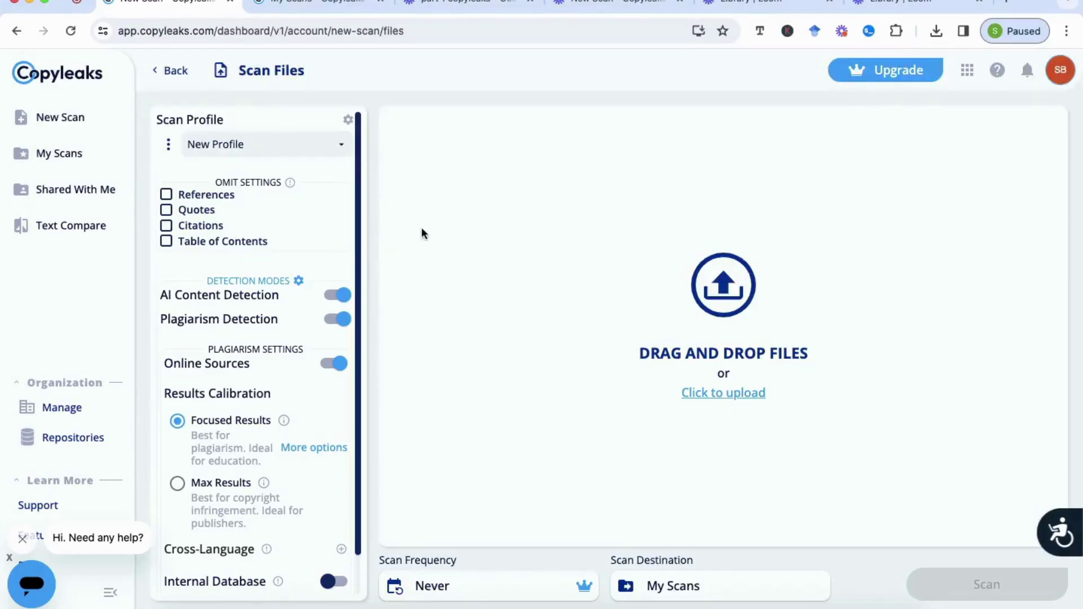
pyautogui.click(715, 403)
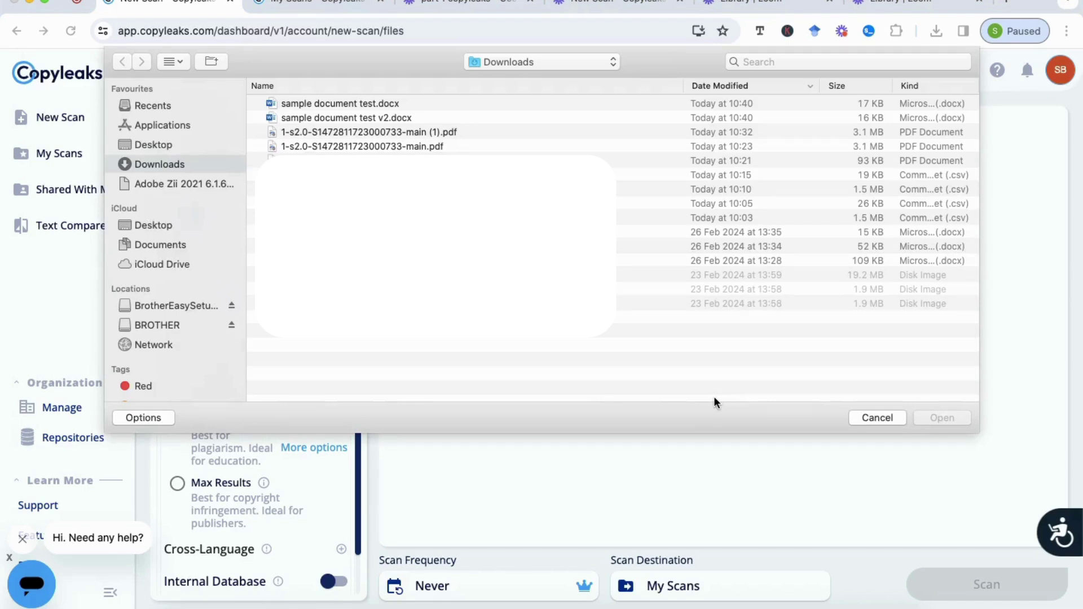
pyautogui.click(445, 117)
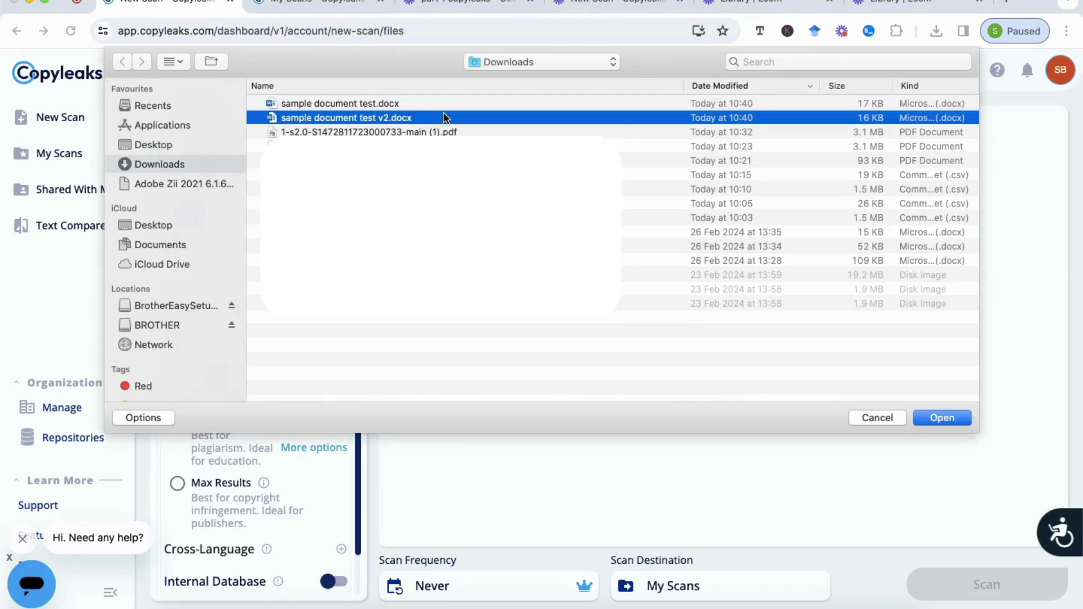
pyautogui.click(935, 418)
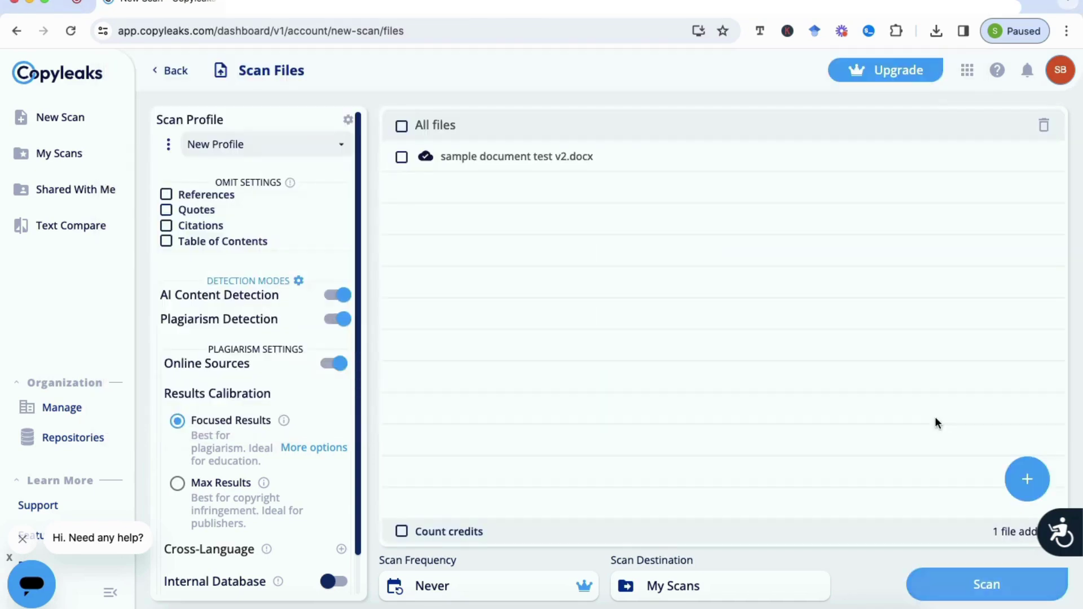
pyautogui.click(964, 592)
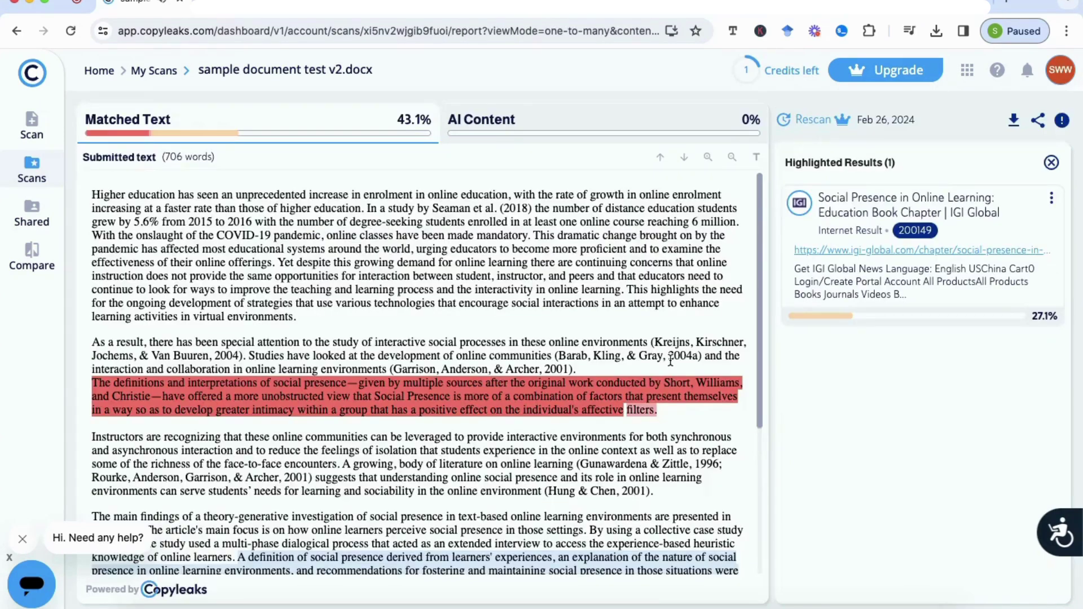
# Step: Show the Matched Text breakdown: 18% identical, 0.1% minor changes, 24.9% paraphrased
pyautogui.moveTo(409, 140)
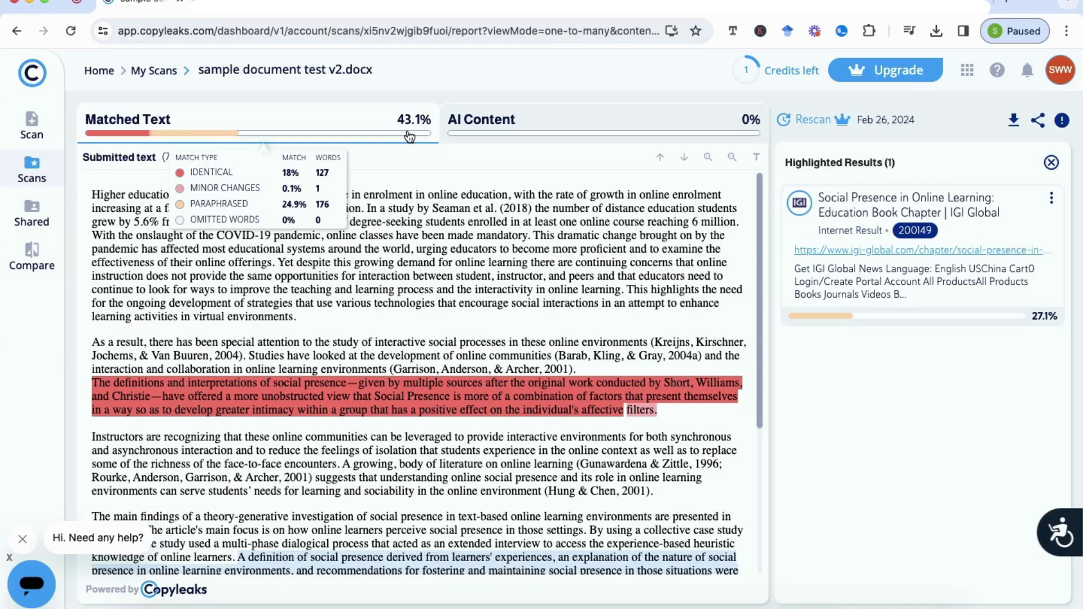
# Step: Select the 'The definitions and interpretations…' passage to list its Wikipedia and MDPI sources at 8.5% each
pyautogui.scroll(-1, 451, 231)
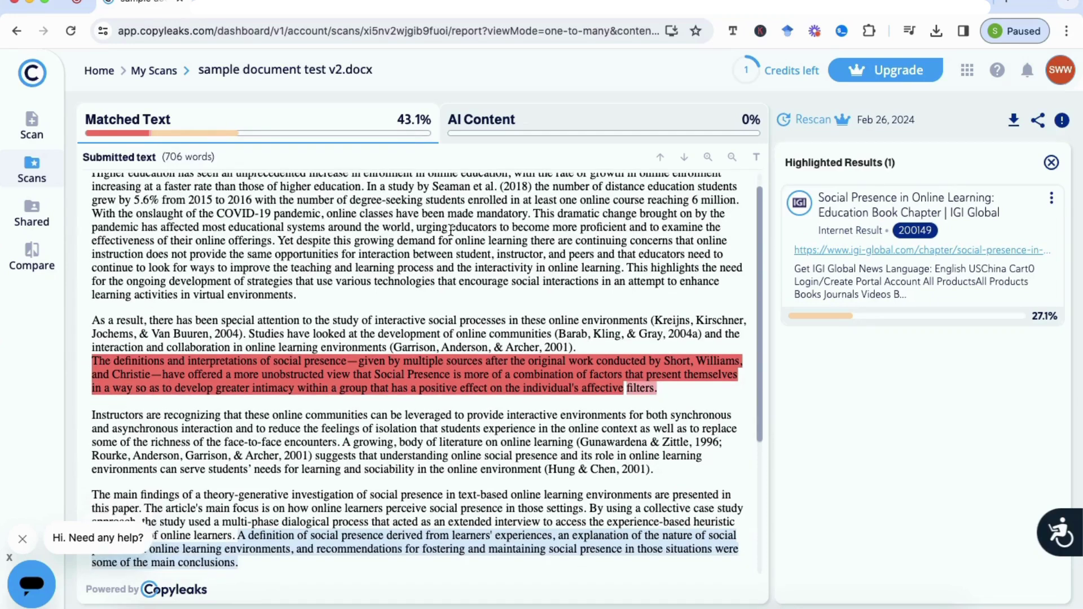
pyautogui.scroll(1, 450, 232)
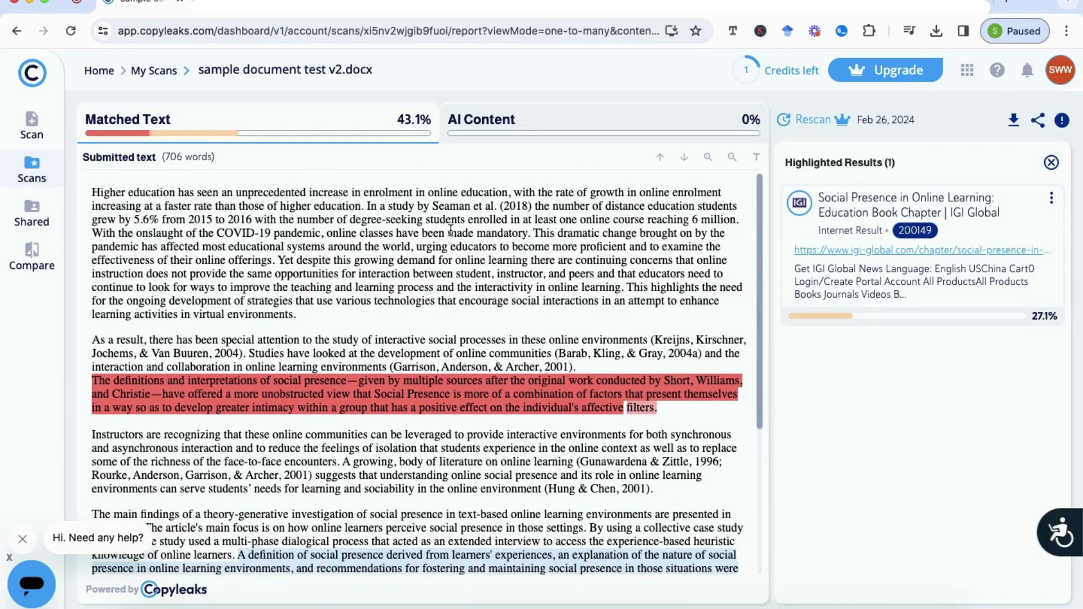
pyautogui.scroll(-3, 450, 231)
pyautogui.click(395, 343)
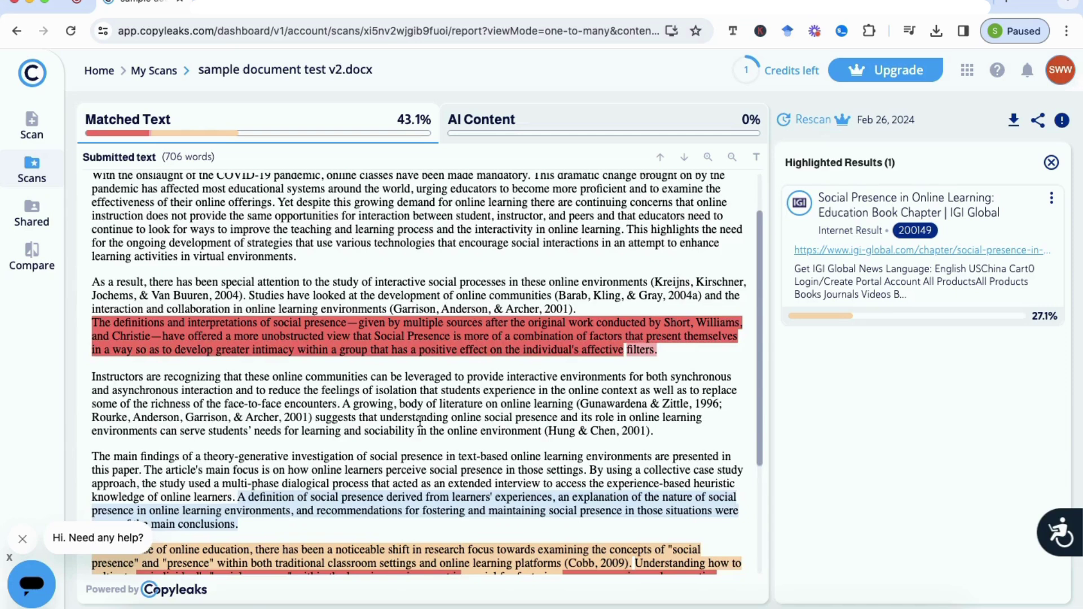
pyautogui.moveTo(400, 125)
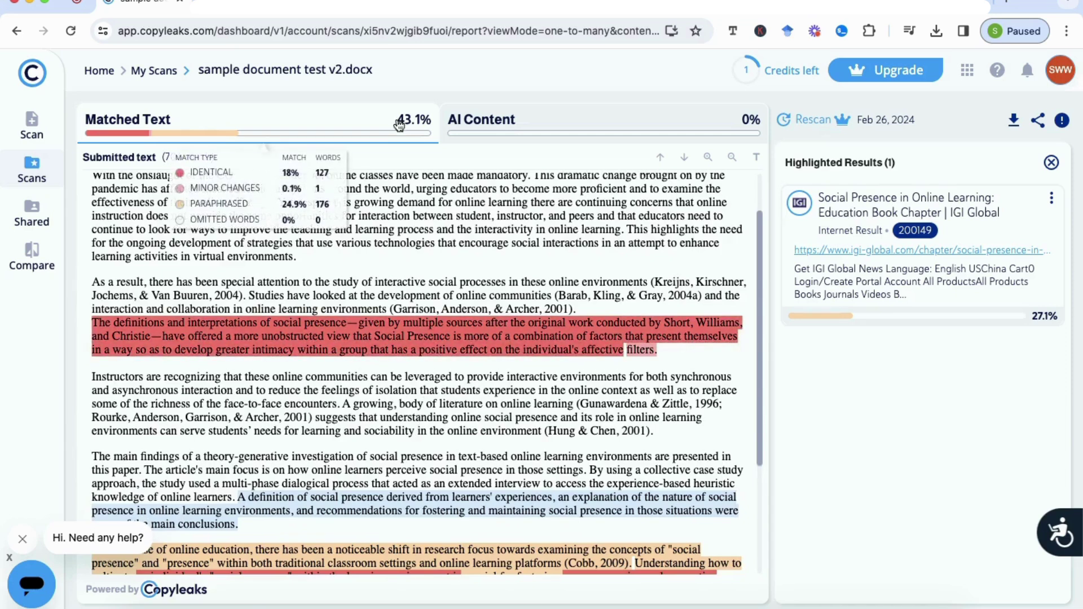
pyautogui.click(603, 347)
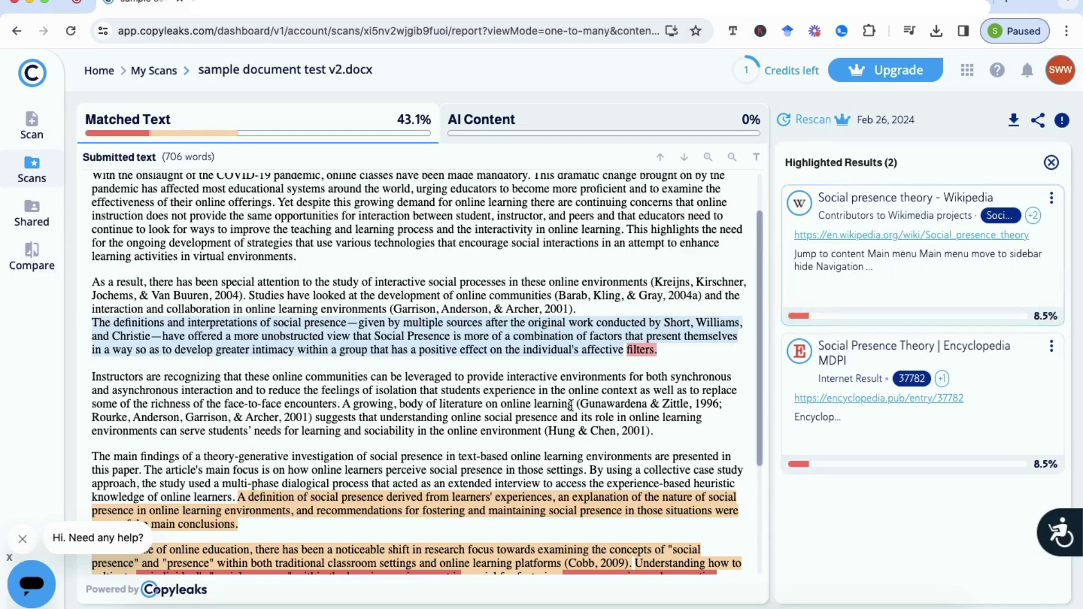
pyautogui.scroll(-2, 496, 451)
pyautogui.scroll(-2, 496, 451)
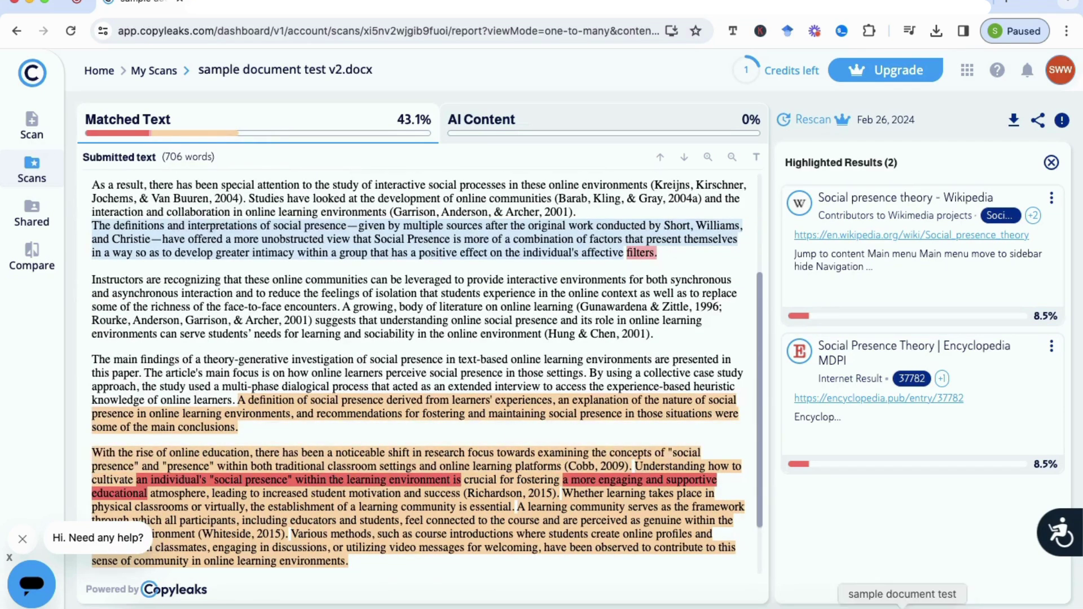
# Step: Bring the Word document up and scroll to its 'paraphrased using quillbot' passage
pyautogui.click(902, 607)
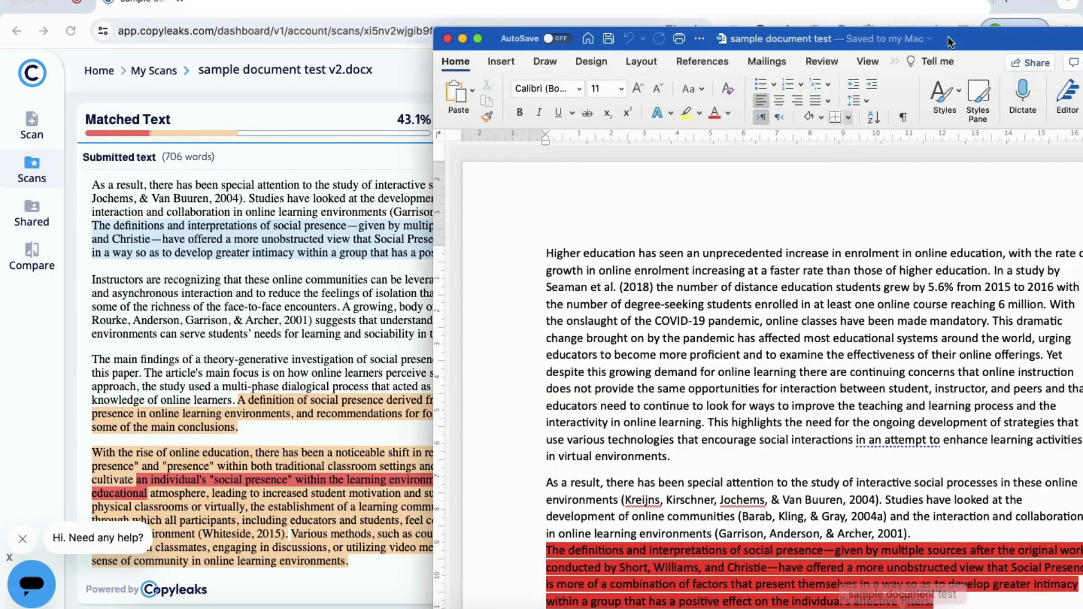
pyautogui.moveTo(948, 36); pyautogui.dragTo(950, 0)
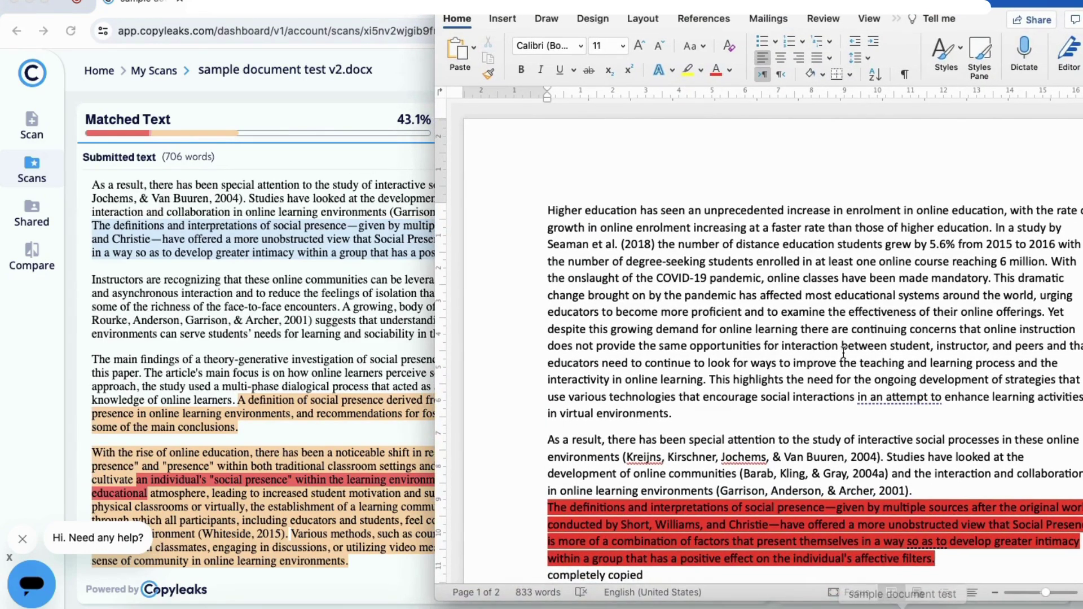
pyautogui.scroll(-10, 844, 353)
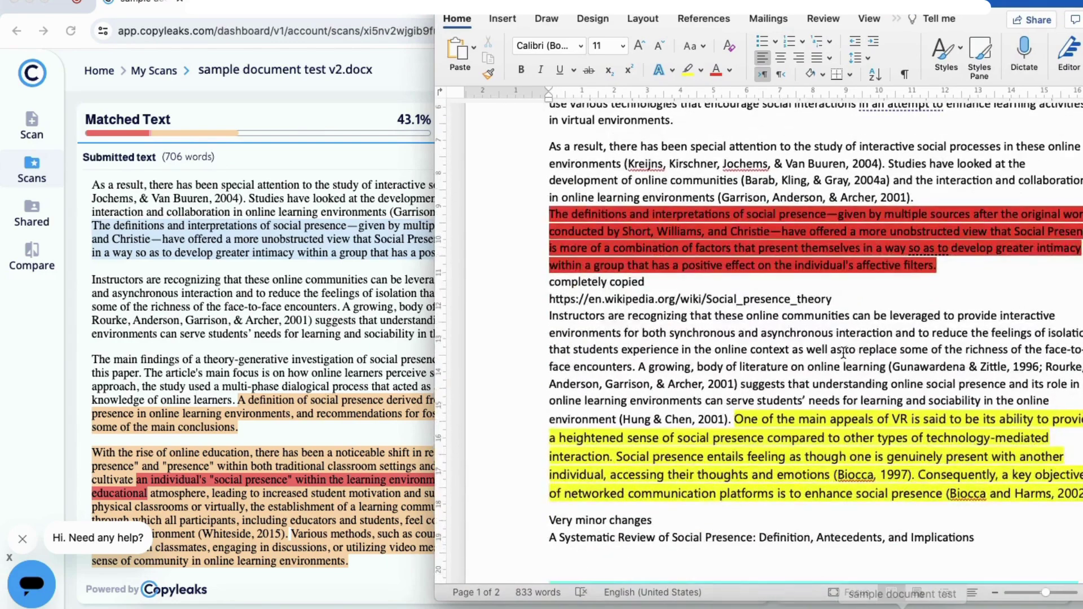
pyautogui.scroll(-5, 844, 352)
pyautogui.scroll(-2, 314, 351)
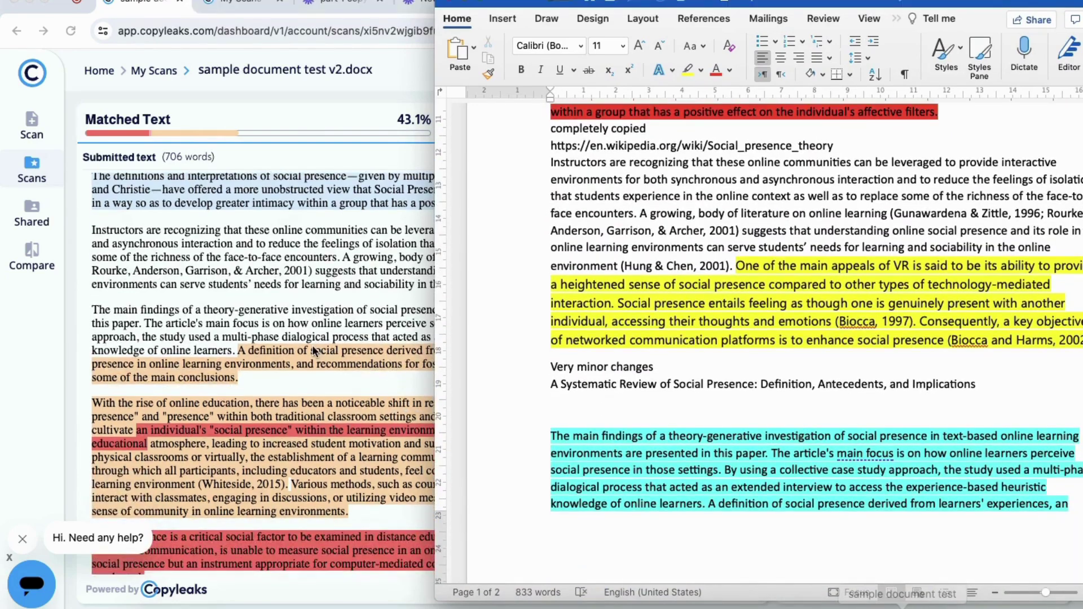
pyautogui.scroll(-4, 657, 454)
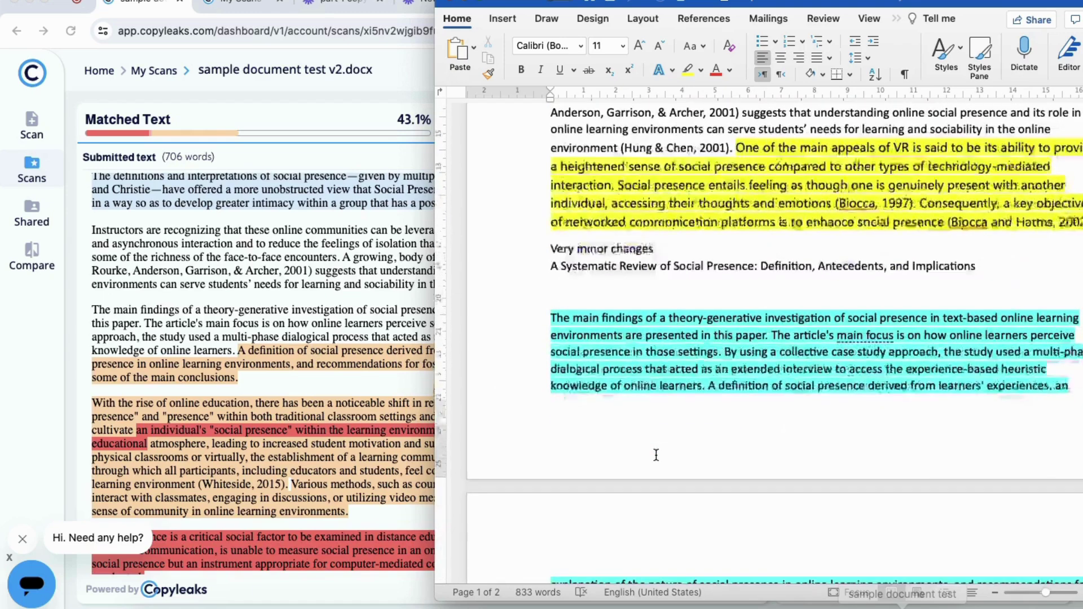
pyautogui.scroll(-3, 656, 455)
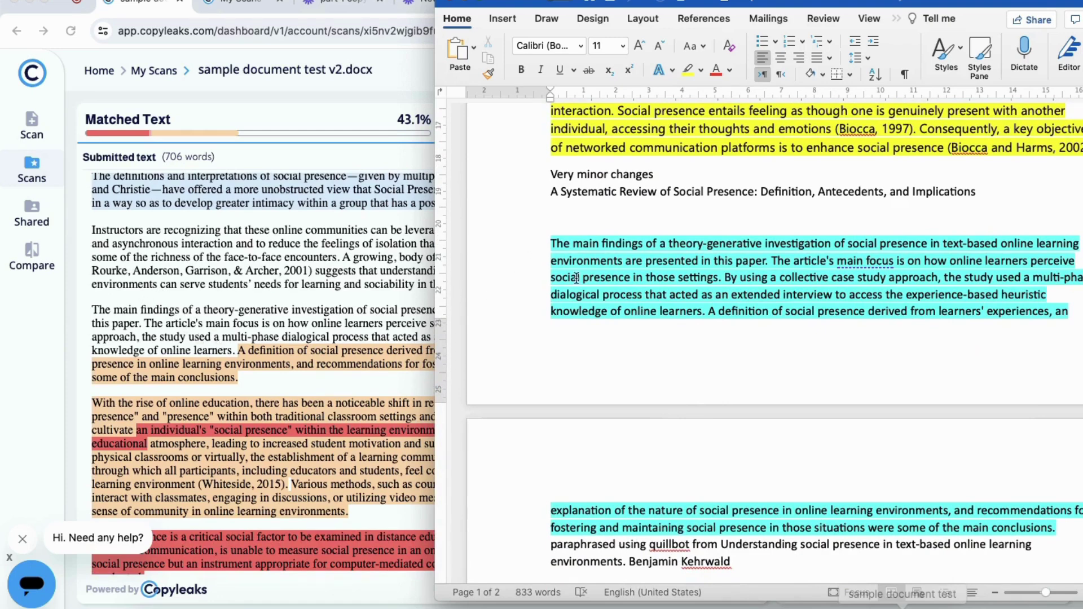
pyautogui.scroll(-2, 708, 328)
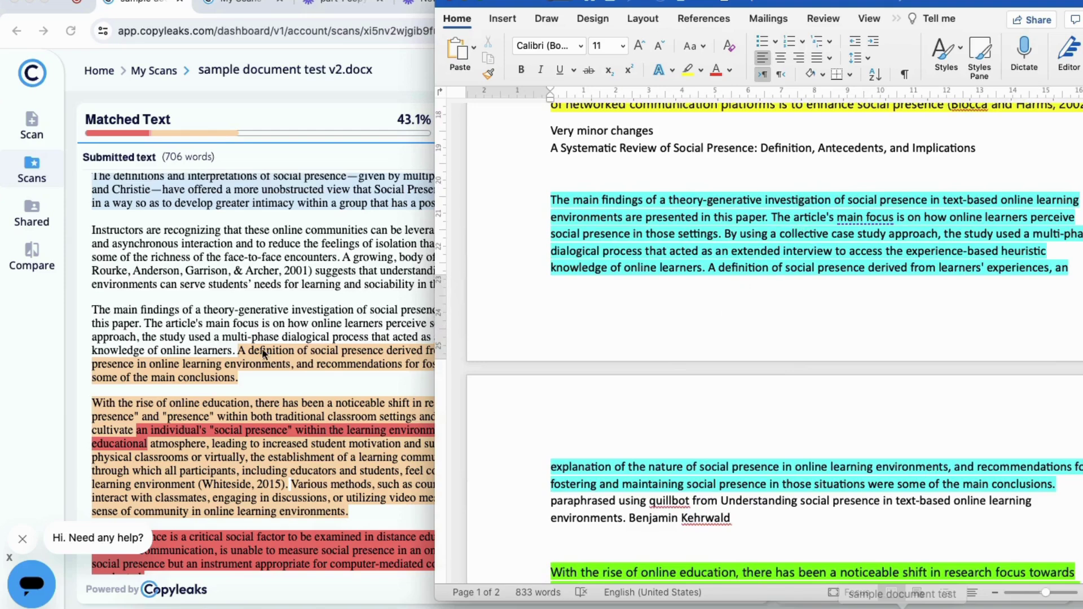
# Step: Back in the report, list the IGI Global, Springer and PMC sources for the online-education paragraph
pyautogui.click(343, 334)
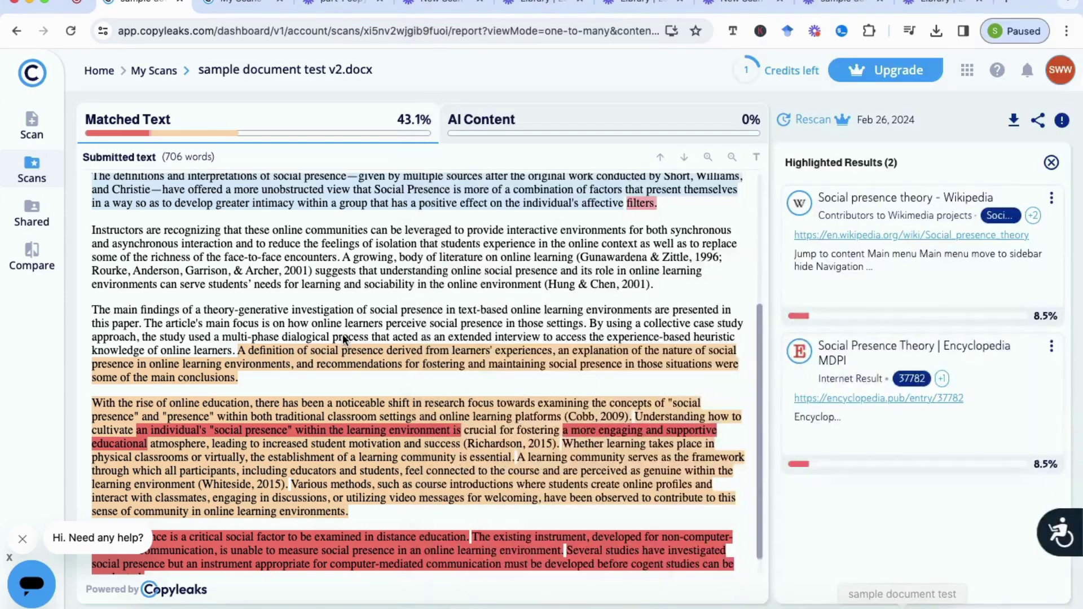
pyautogui.click(390, 367)
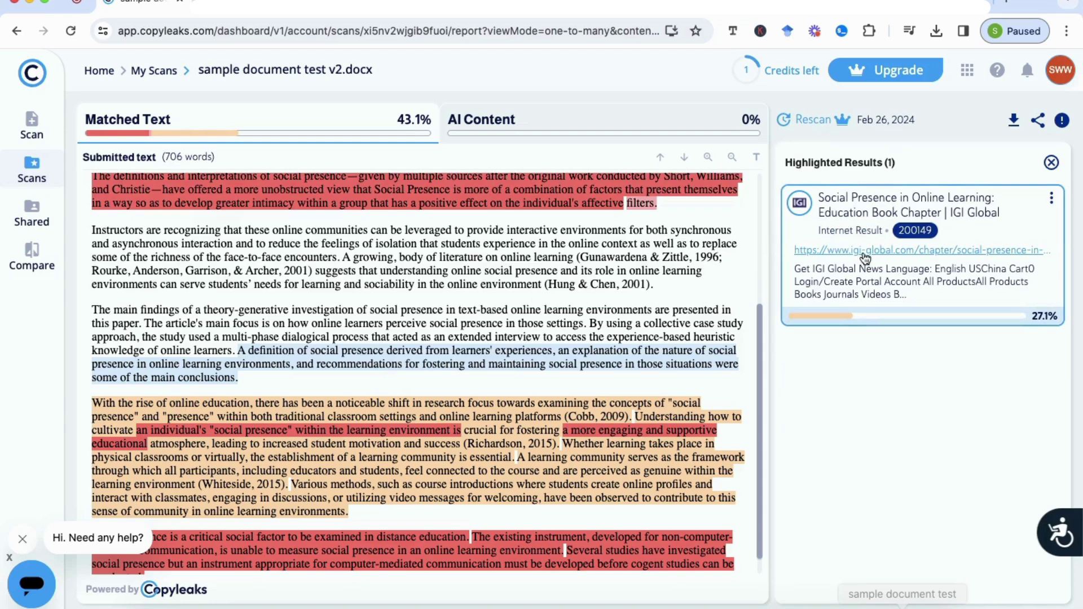
pyautogui.scroll(-1, 640, 333)
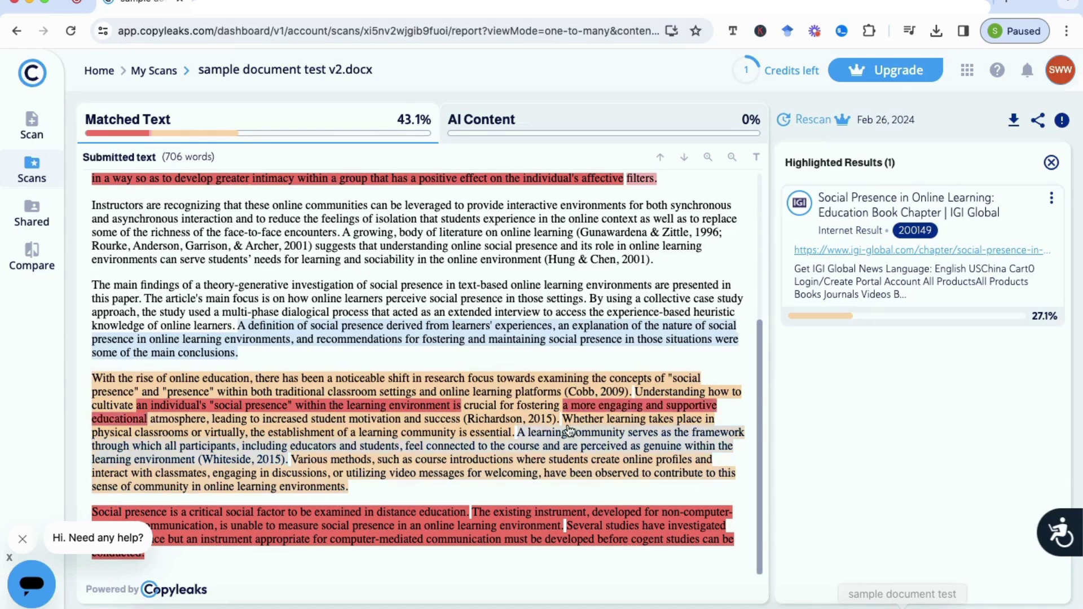
pyautogui.click(625, 425)
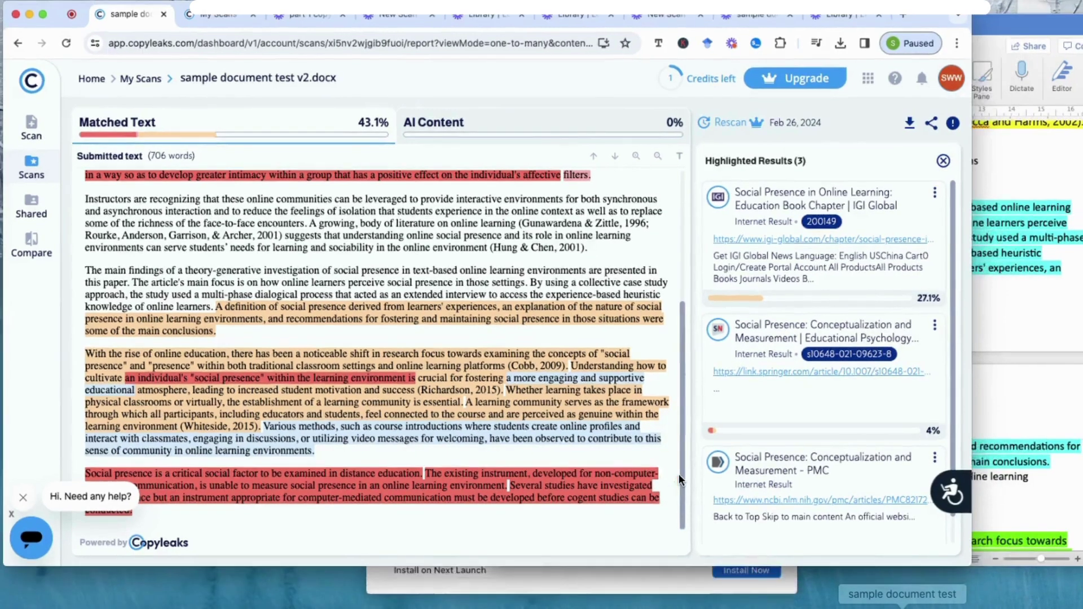
pyautogui.hotkey('ctrl', 'Up')
pyautogui.click(867, 317)
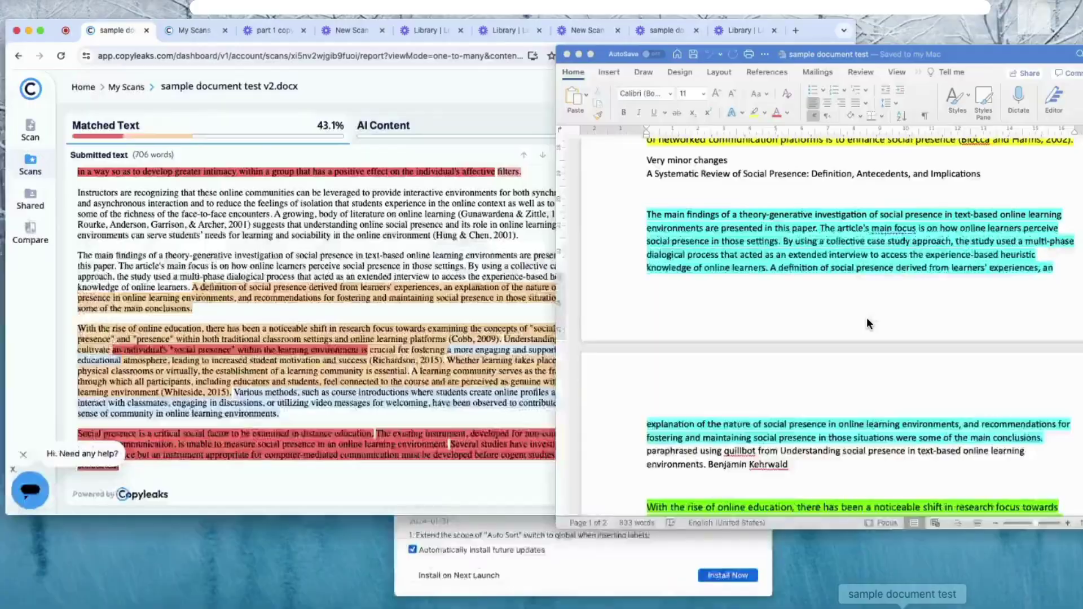
pyautogui.scroll(-4, 733, 450)
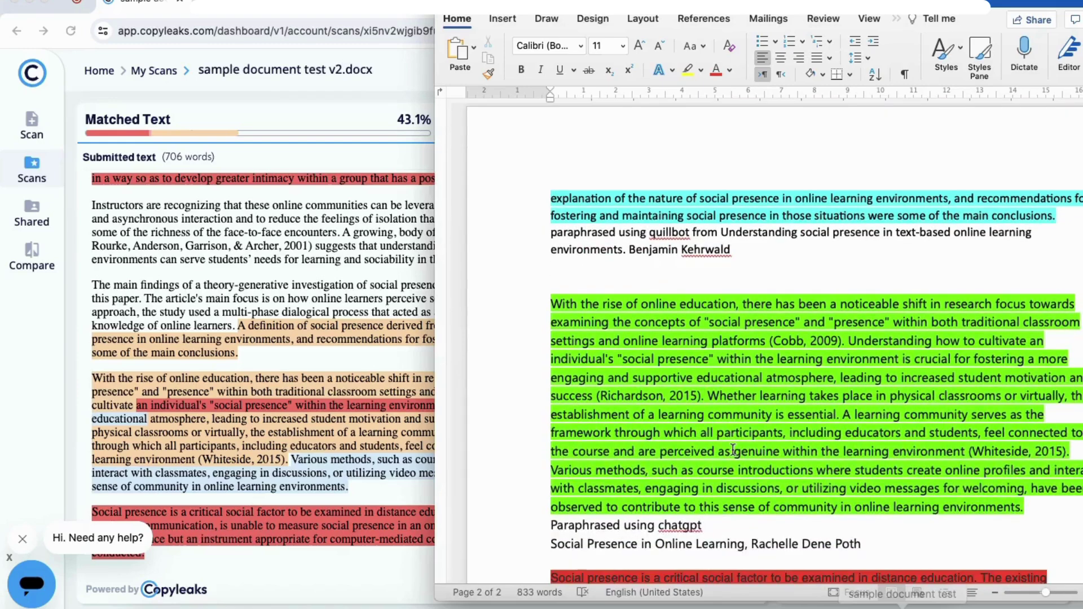
pyautogui.scroll(-3, 732, 450)
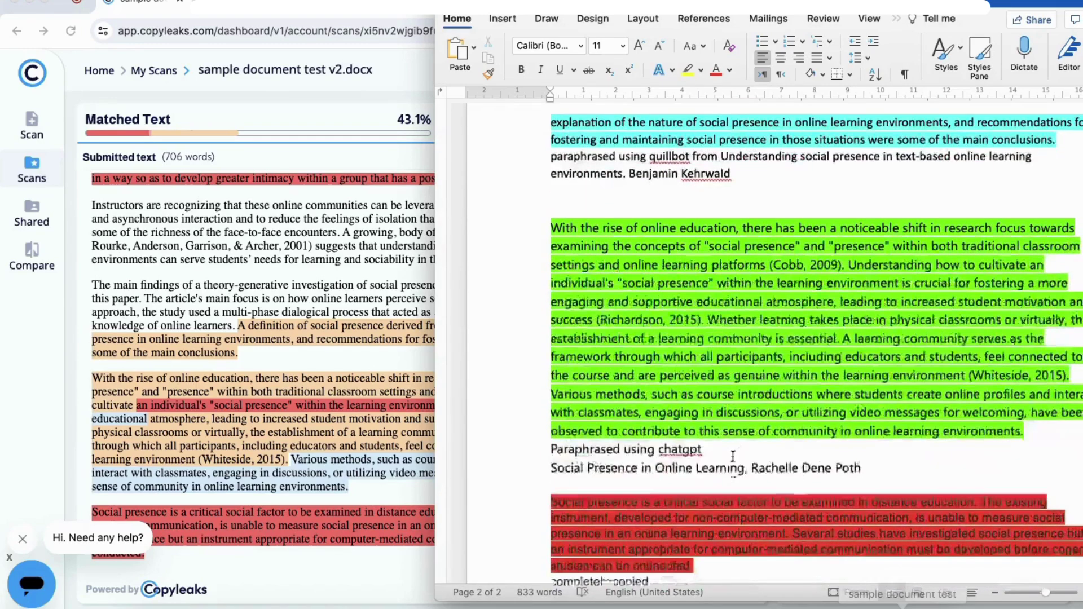
pyautogui.scroll(-2, 732, 456)
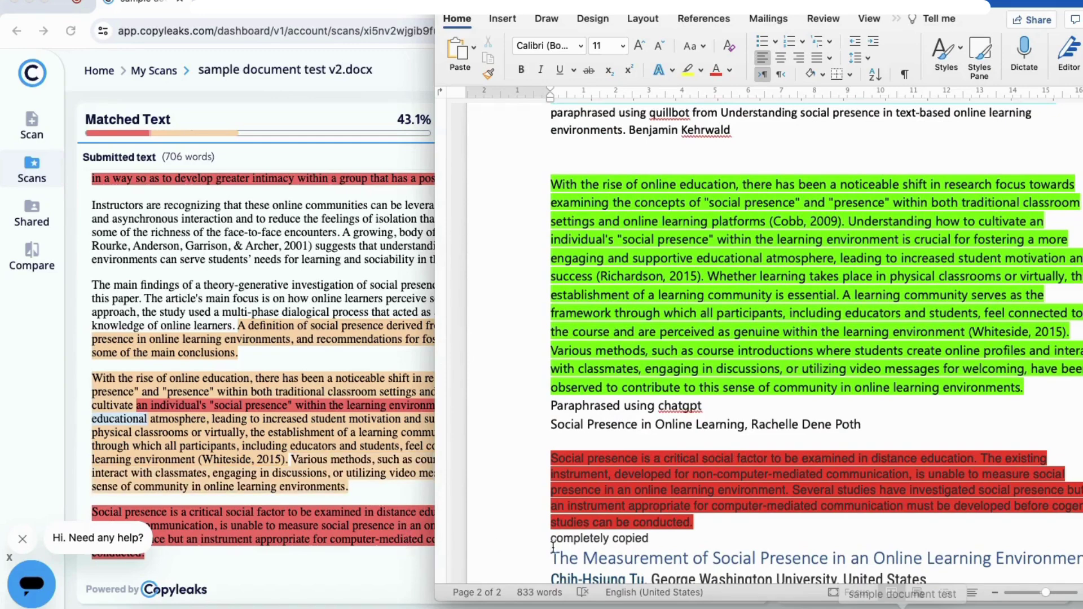
pyautogui.scroll(-3, 600, 552)
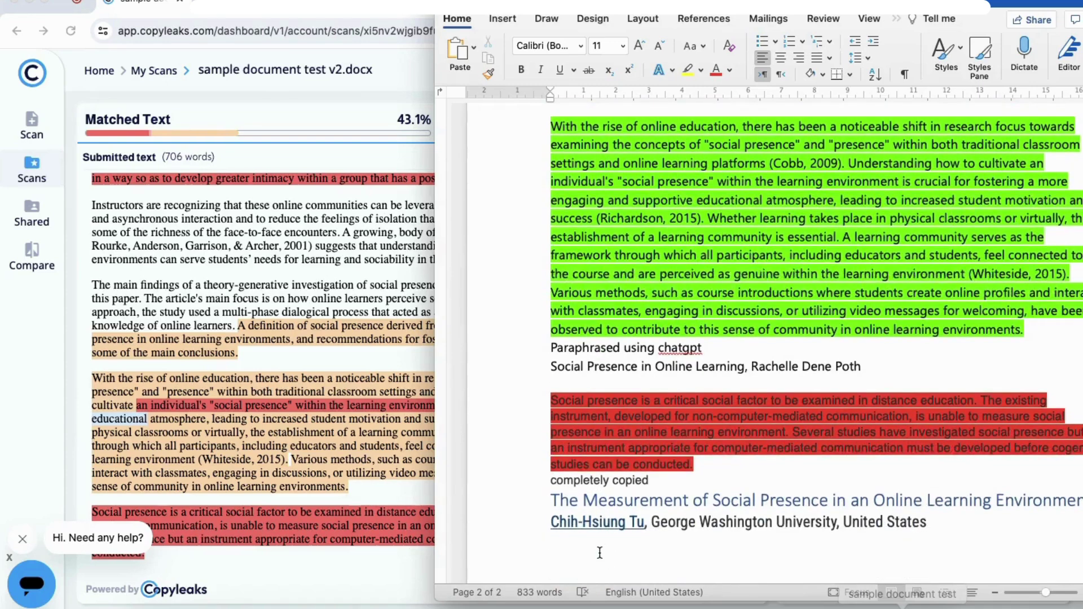
pyautogui.scroll(3, 598, 552)
pyautogui.press('super+Tab')
pyautogui.scroll(-1, 890, 535)
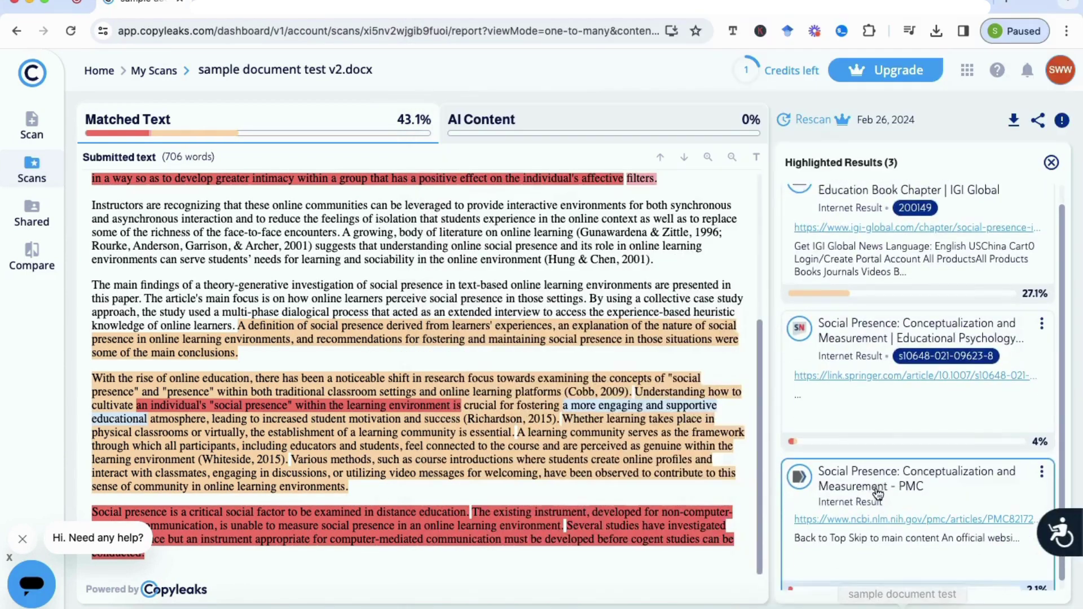
pyautogui.scroll(1, 903, 508)
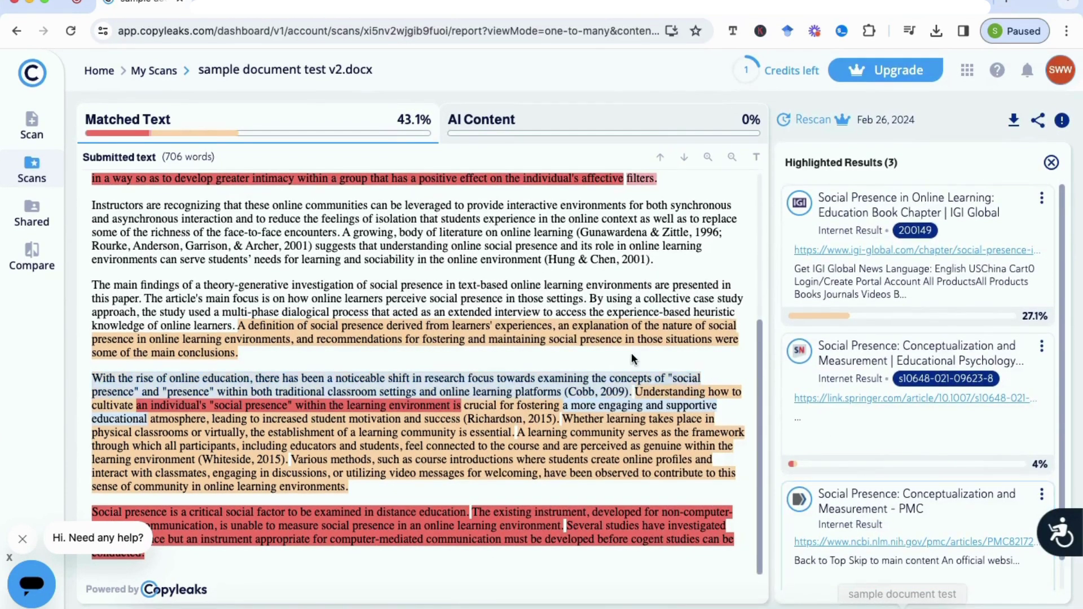
pyautogui.scroll(5, 631, 353)
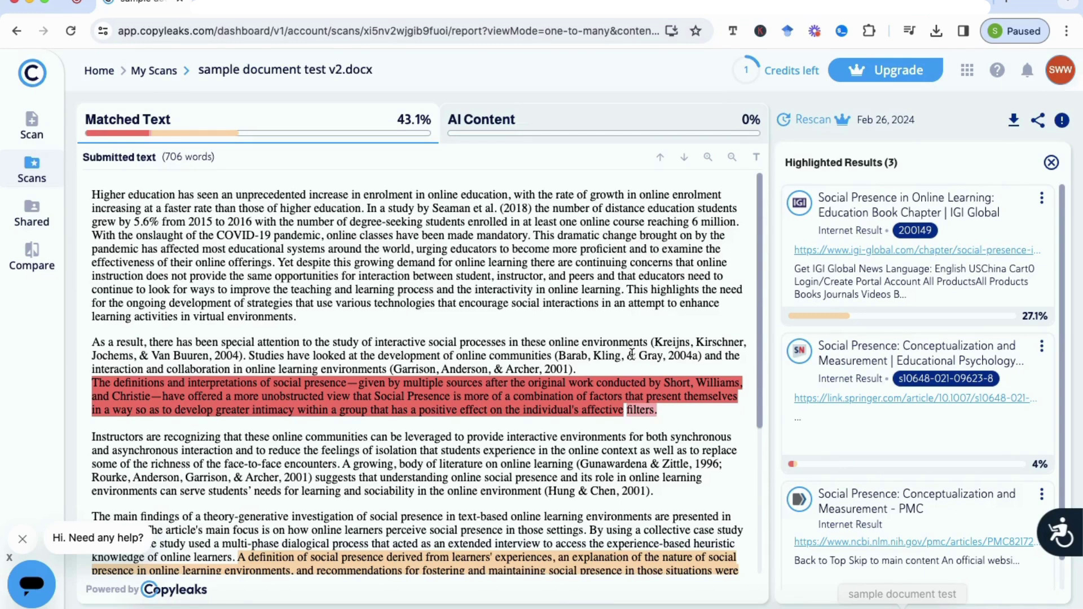
pyautogui.scroll(-3, 631, 354)
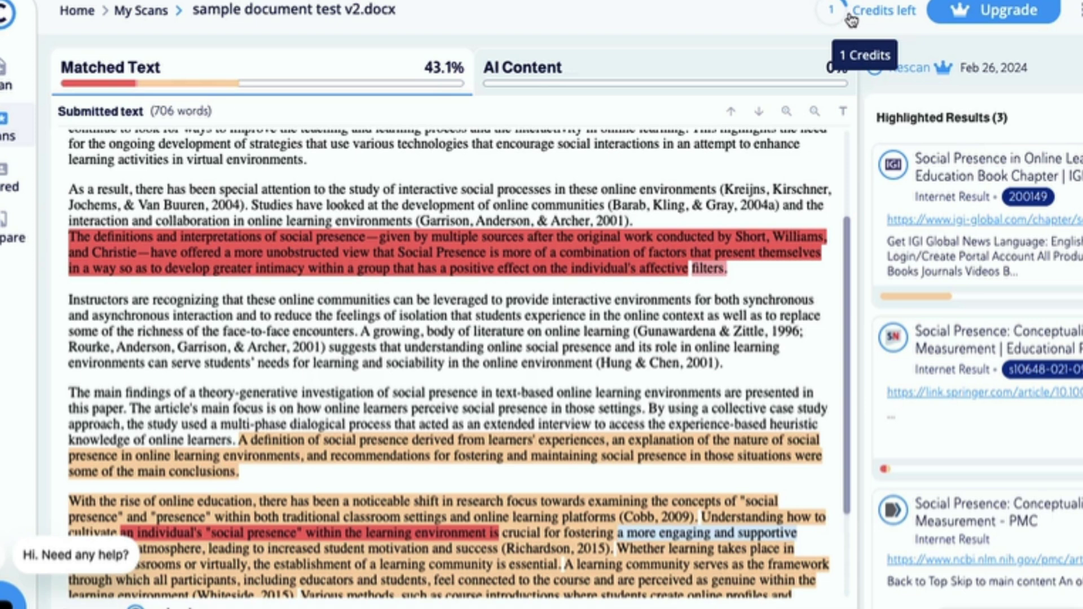